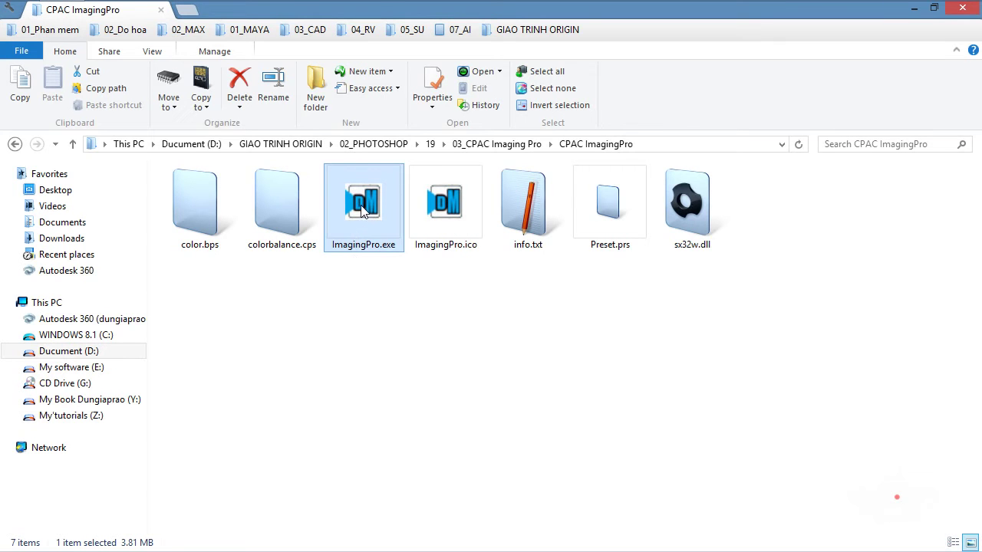
# Launch CPAC Imaging Pro and open Demo.jpg from the 03_CPAC Imaging Pro folder
pyautogui.doubleClick(367, 204)
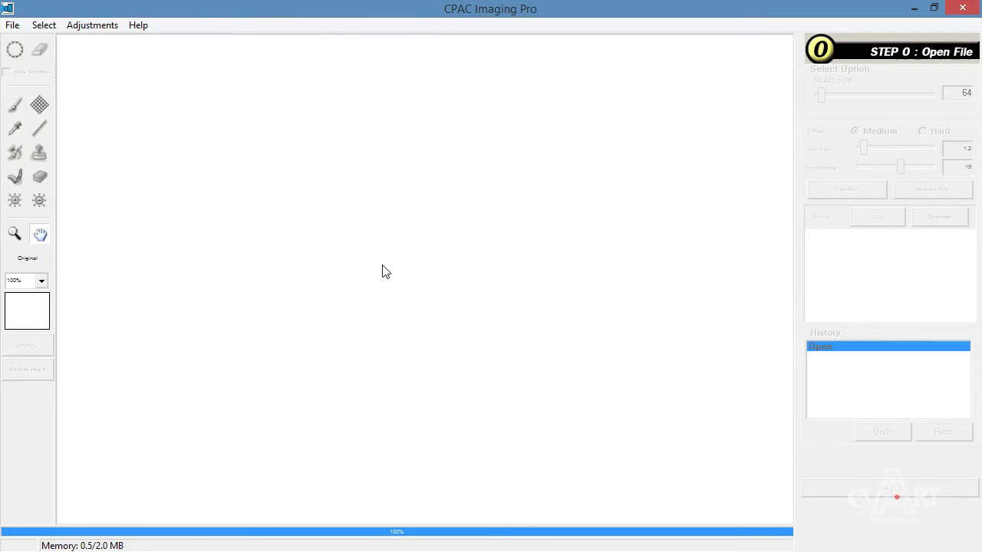
pyautogui.click(14, 25)
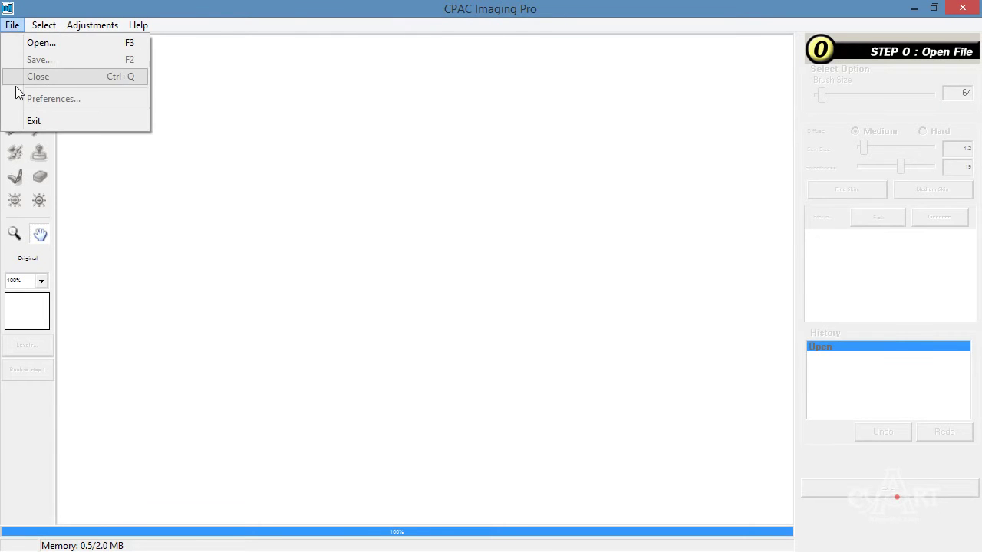
pyautogui.click(70, 48)
pyautogui.click(486, 179)
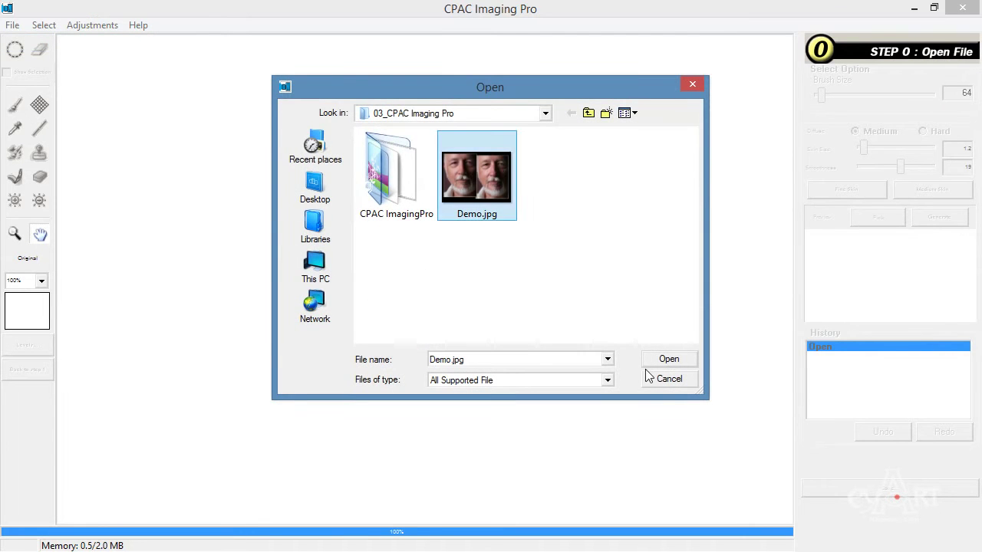
pyautogui.click(665, 359)
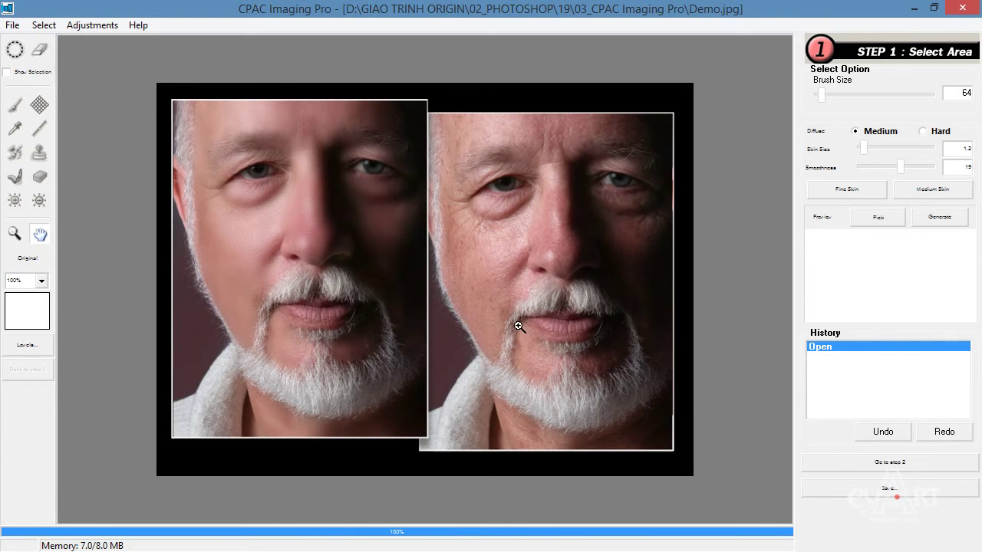
pyautogui.click(521, 258)
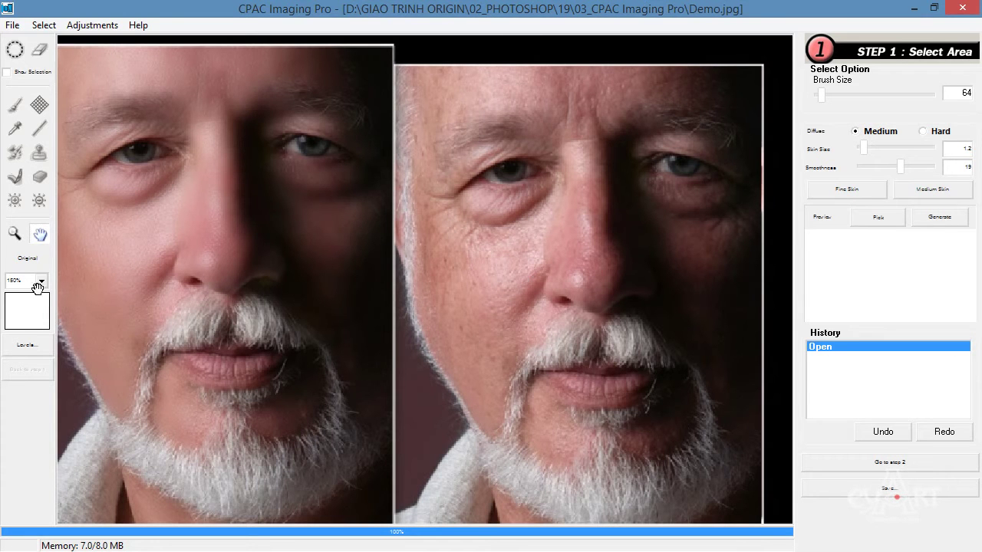
pyautogui.click(15, 235)
pyautogui.click(402, 271)
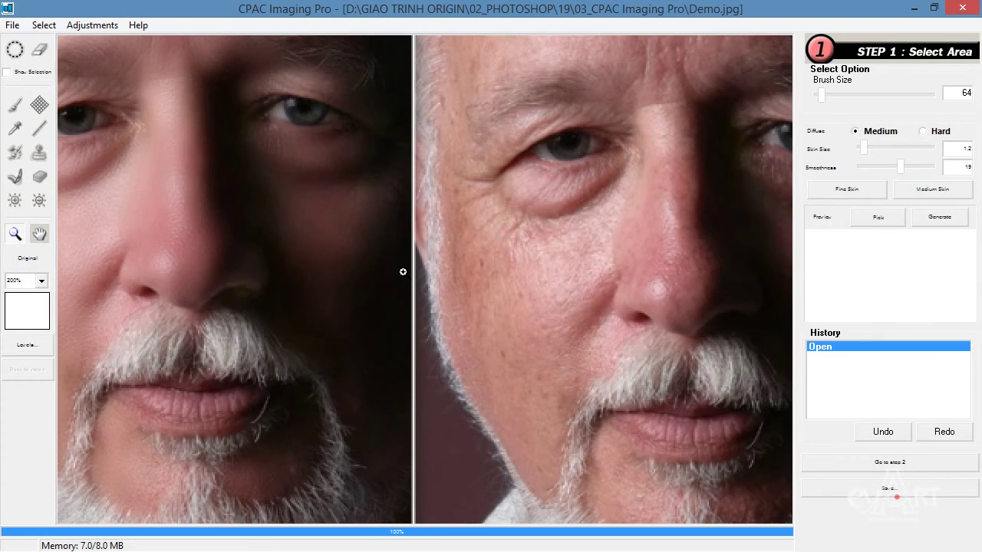
pyautogui.keyDown('alt'); pyautogui.click(402, 272); pyautogui.keyUp('alt')
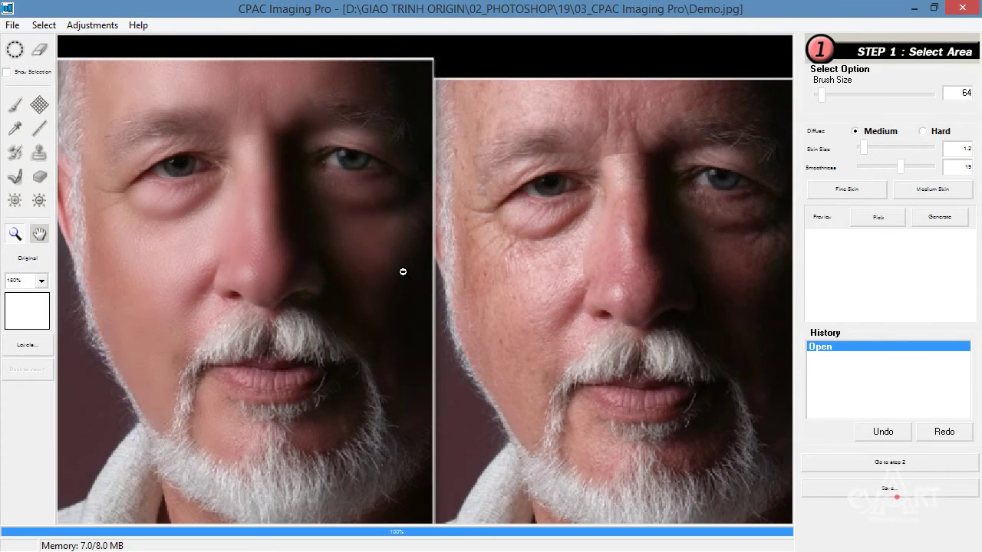
pyautogui.keyDown('alt'); pyautogui.click(522, 307); pyautogui.keyUp('alt')
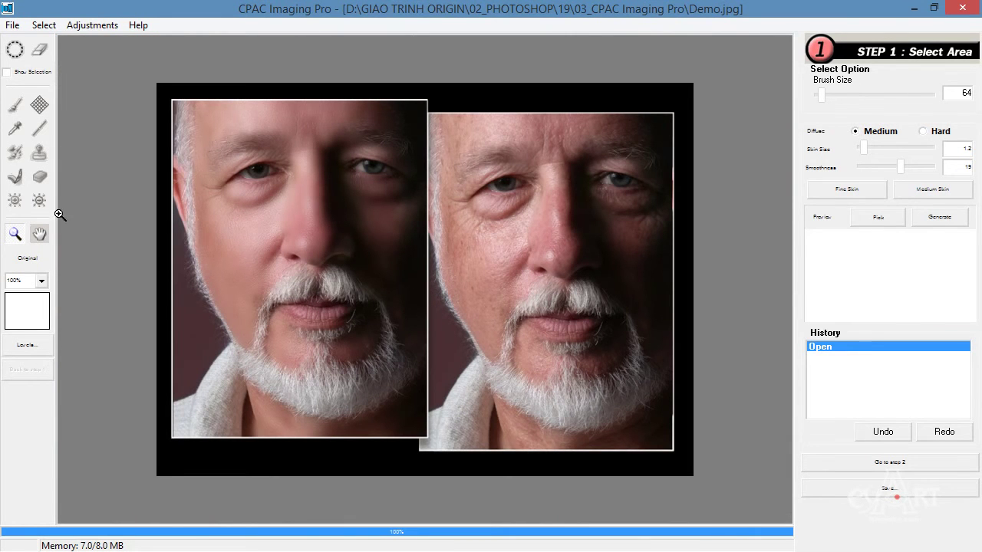
# Paint a selection over the facial skin of the unretouched portrait with the Select Tool at brush size 64, avoiding the eyes and mouth
pyautogui.click(15, 51)
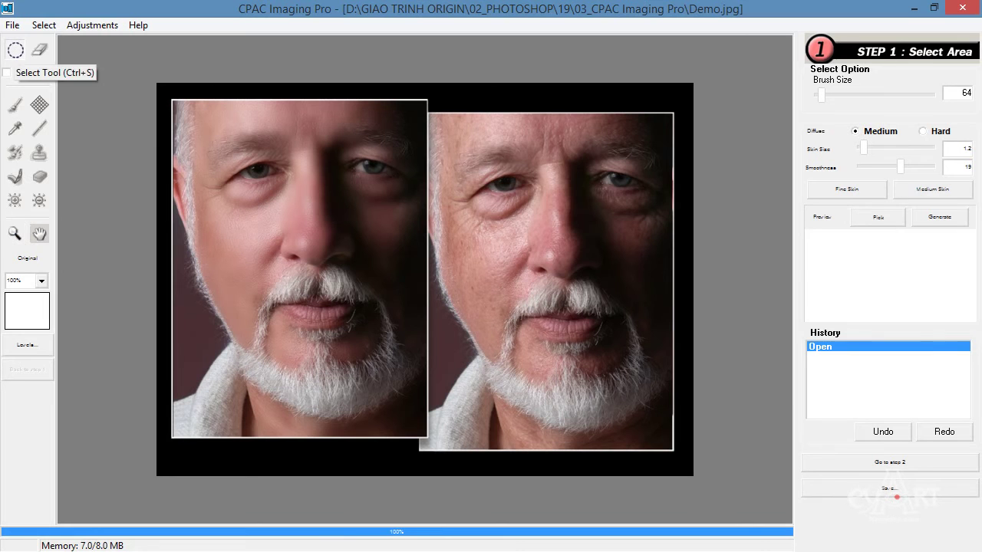
pyautogui.click(458, 127)
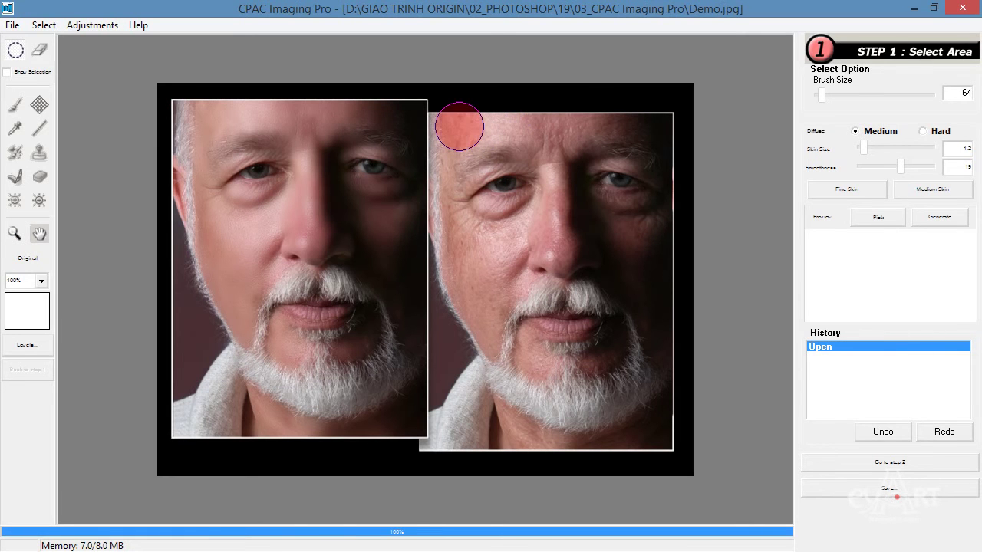
pyautogui.moveTo(459, 127)
pyautogui.mouseDown()
pyautogui.moveTo(567, 120)
pyautogui.moveTo(540, 142)
pyautogui.moveTo(597, 141)
pyautogui.moveTo(587, 124)
pyautogui.moveTo(646, 115)
pyautogui.mouseUp()
pyautogui.moveTo(563, 180); pyautogui.dragTo(558, 254)
pyautogui.moveTo(543, 213)
pyautogui.mouseDown()
pyautogui.moveTo(483, 223)
pyautogui.moveTo(459, 192)
pyautogui.moveTo(458, 163)
pyautogui.moveTo(474, 260)
pyautogui.moveTo(467, 240)
pyautogui.moveTo(467, 278)
pyautogui.moveTo(490, 335)
pyautogui.moveTo(525, 266)
pyautogui.moveTo(498, 258)
pyautogui.moveTo(503, 230)
pyautogui.mouseUp()
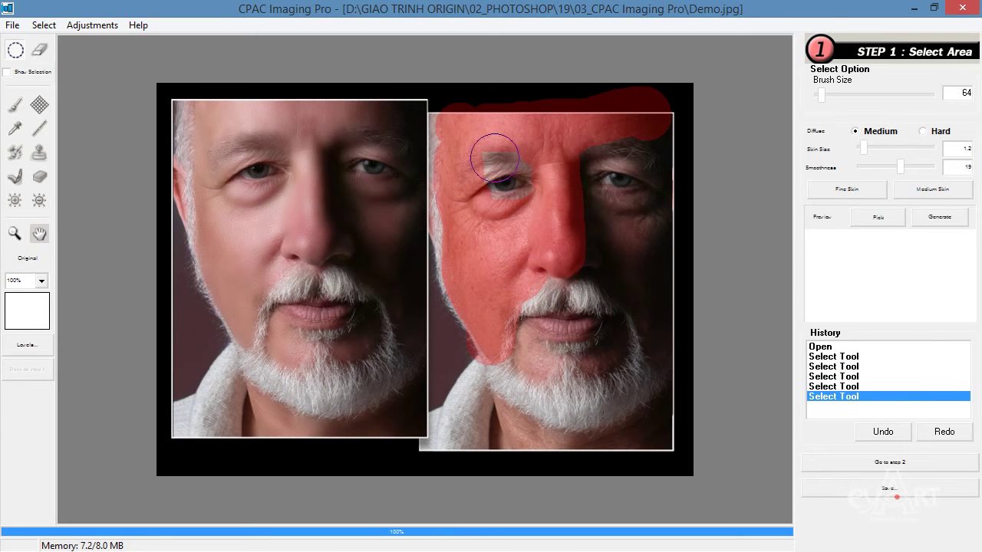
pyautogui.moveTo(529, 155)
pyautogui.mouseDown()
pyautogui.moveTo(550, 164)
pyautogui.moveTo(627, 144)
pyautogui.moveTo(656, 147)
pyautogui.moveTo(671, 162)
pyautogui.moveTo(635, 149)
pyautogui.mouseUp()
pyautogui.moveTo(595, 195)
pyautogui.mouseDown()
pyautogui.moveTo(629, 218)
pyautogui.moveTo(660, 211)
pyautogui.moveTo(639, 275)
pyautogui.moveTo(587, 253)
pyautogui.moveTo(614, 258)
pyautogui.moveTo(659, 339)
pyautogui.moveTo(660, 256)
pyautogui.moveTo(667, 386)
pyautogui.moveTo(655, 431)
pyautogui.moveTo(549, 442)
pyautogui.moveTo(507, 427)
pyautogui.moveTo(530, 333)
pyautogui.moveTo(520, 348)
pyautogui.moveTo(602, 349)
pyautogui.mouseUp()
# Erase the selection around the eye, both eyebrows and the beard with a size 26 brush, undoing and redoing the beard strokes
pyautogui.click(40, 50)
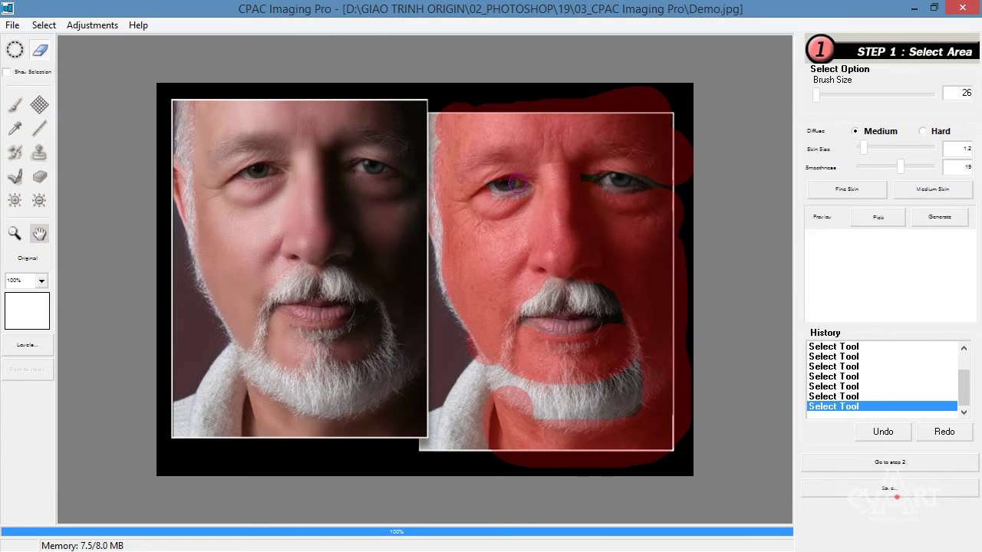
pyautogui.moveTo(517, 182); pyautogui.dragTo(491, 195)
pyautogui.moveTo(528, 164)
pyautogui.mouseDown()
pyautogui.moveTo(517, 154)
pyautogui.moveTo(471, 157)
pyautogui.mouseUp()
pyautogui.moveTo(603, 149); pyautogui.dragTo(651, 148)
pyautogui.moveTo(526, 351)
pyautogui.mouseDown()
pyautogui.moveTo(580, 348)
pyautogui.moveTo(564, 390)
pyautogui.moveTo(615, 382)
pyautogui.moveTo(634, 354)
pyautogui.mouseUp()
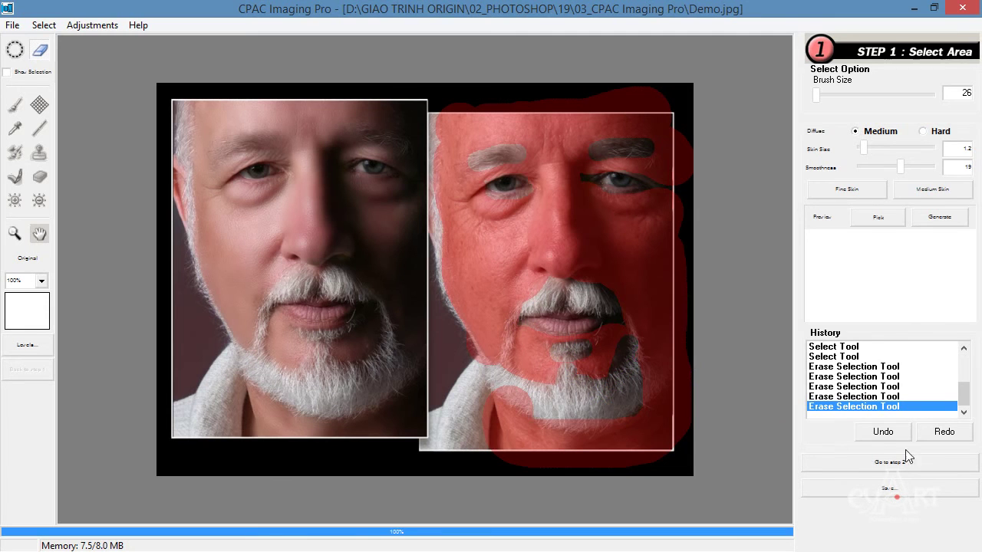
pyautogui.click(883, 432)
pyautogui.moveTo(642, 356)
pyautogui.mouseDown()
pyautogui.moveTo(630, 384)
pyautogui.moveTo(669, 374)
pyautogui.moveTo(649, 395)
pyautogui.mouseUp()
pyautogui.moveTo(540, 402)
pyautogui.mouseDown()
pyautogui.moveTo(491, 387)
pyautogui.moveTo(514, 391)
pyautogui.moveTo(501, 345)
pyautogui.moveTo(510, 325)
pyautogui.mouseUp()
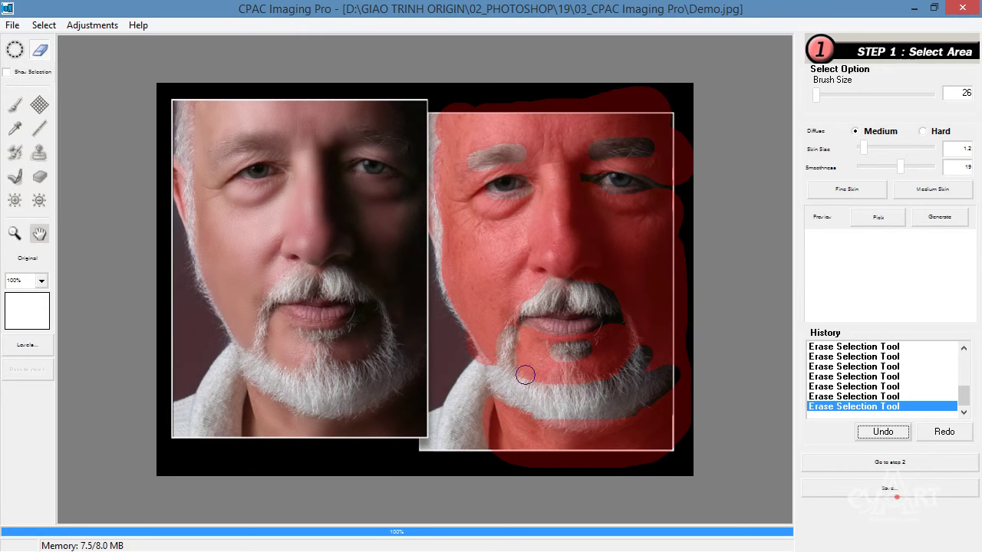
# Pick the cheek of the unretouched portrait as the preview area and generate a skin smoothing preview
pyautogui.click(878, 219)
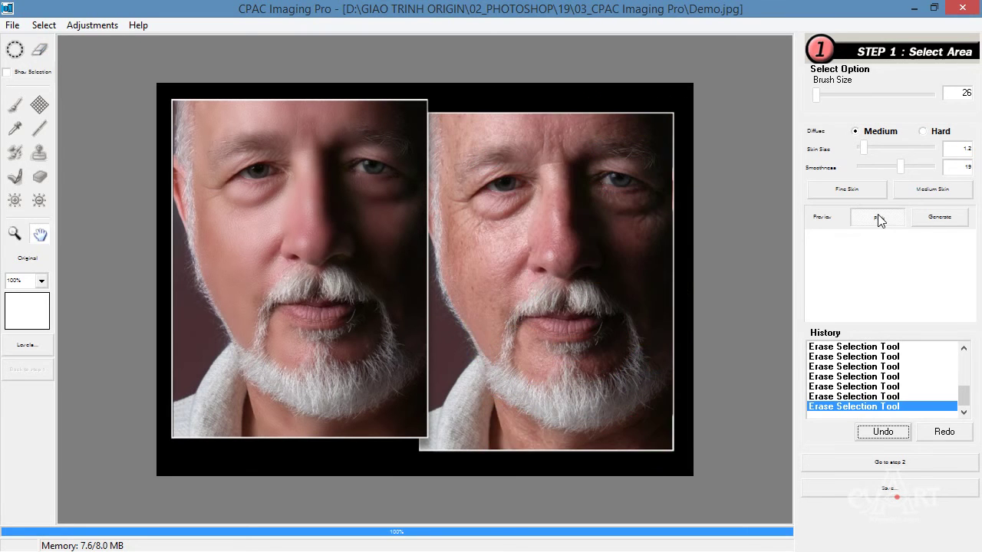
pyautogui.click(515, 242)
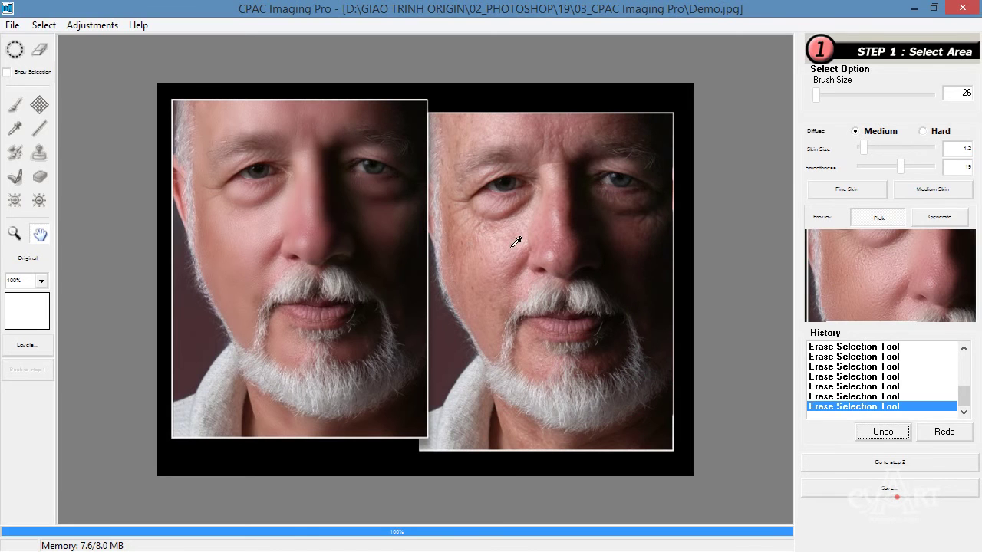
pyautogui.click(940, 218)
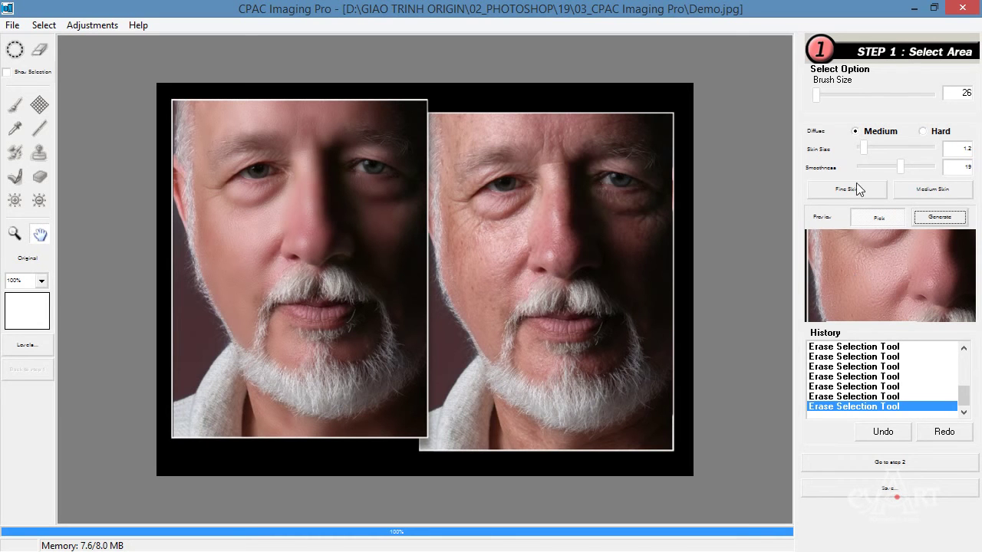
# Set the skin size to 2 and smoothness to 24, and generate a preview of the cheek
pyautogui.click(862, 148)
pyautogui.moveTo(901, 170); pyautogui.dragTo(914, 171)
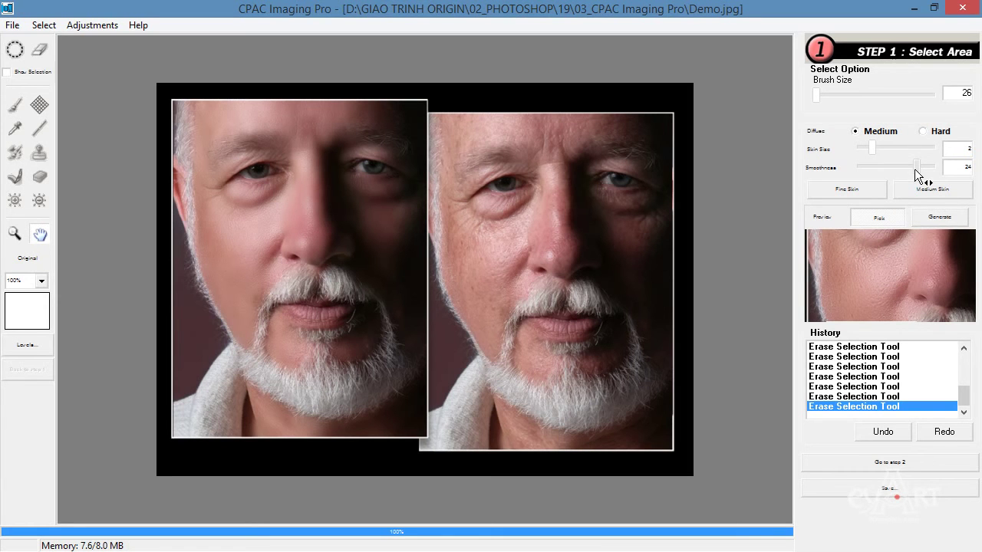
pyautogui.click(947, 219)
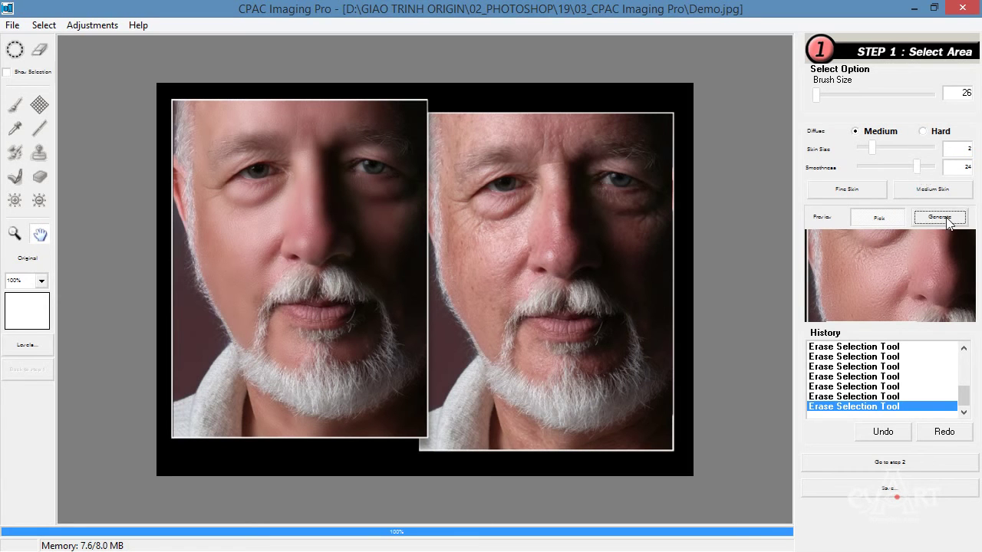
# Try skin size 1.4 with smoothness 13, and skin size 1.2 with a higher smoothness, generating a cheek preview for comparison
pyautogui.moveTo(873, 148); pyautogui.dragTo(865, 149)
pyautogui.click(941, 219)
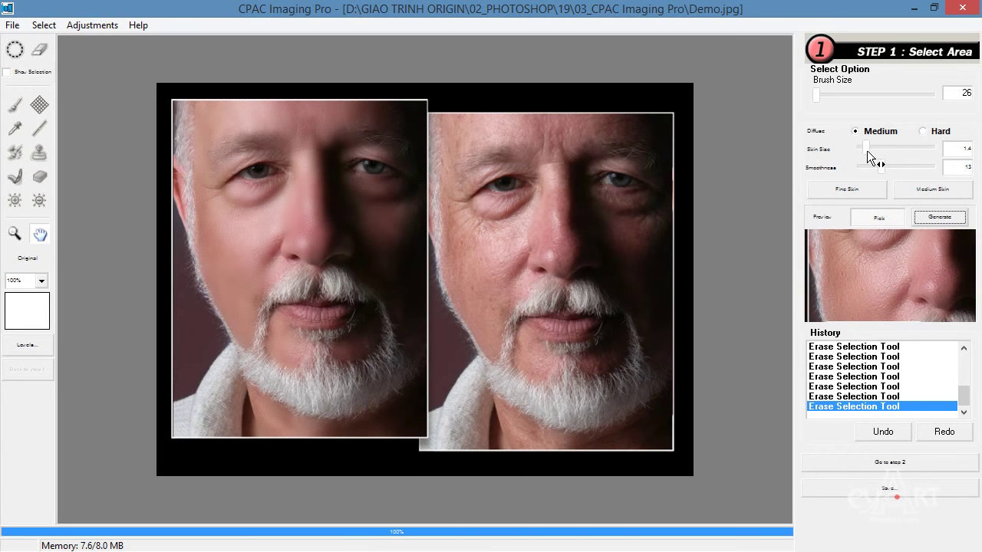
pyautogui.moveTo(867, 151); pyautogui.dragTo(861, 148)
pyautogui.moveTo(887, 166); pyautogui.dragTo(906, 167)
pyautogui.click(931, 218)
# Pick the area under the eye for the preview, set smoothness to 26 and generate it
pyautogui.click(499, 202)
pyautogui.moveTo(908, 168); pyautogui.dragTo(922, 167)
pyautogui.click(940, 219)
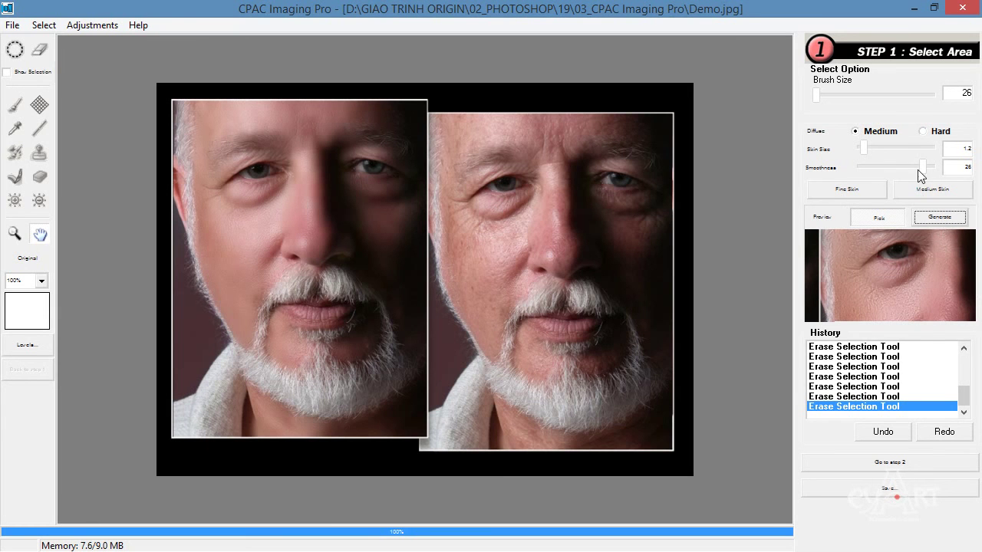
# Set smoothness to 28, fine-tune the skin size near 1 using previews, and advance to Step 2: MakeUp
pyautogui.moveTo(923, 167); pyautogui.dragTo(929, 167)
pyautogui.moveTo(865, 148); pyautogui.dragTo(869, 153)
pyautogui.moveTo(877, 153); pyautogui.dragTo(861, 149)
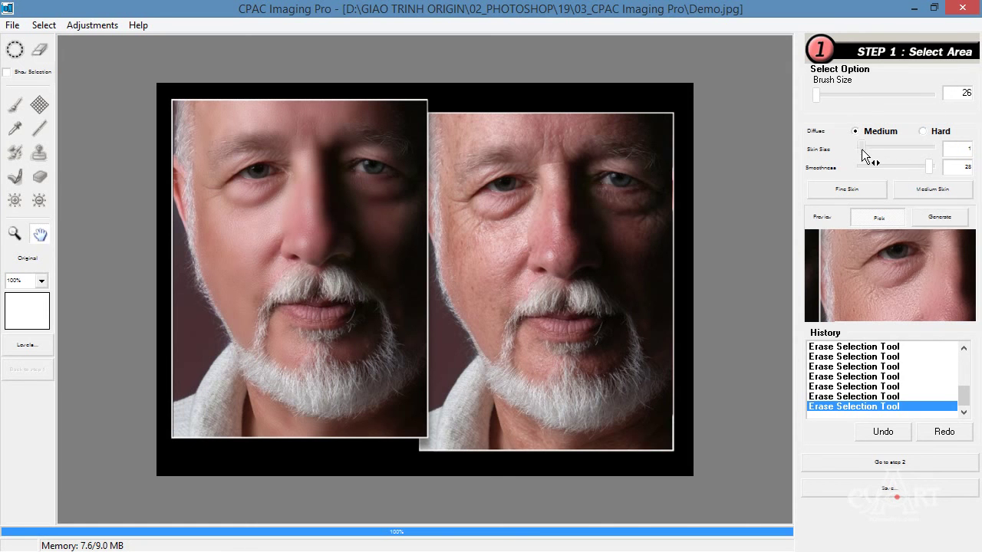
pyautogui.click(939, 218)
pyautogui.moveTo(856, 149); pyautogui.dragTo(862, 149)
pyautogui.click(934, 221)
pyautogui.click(895, 462)
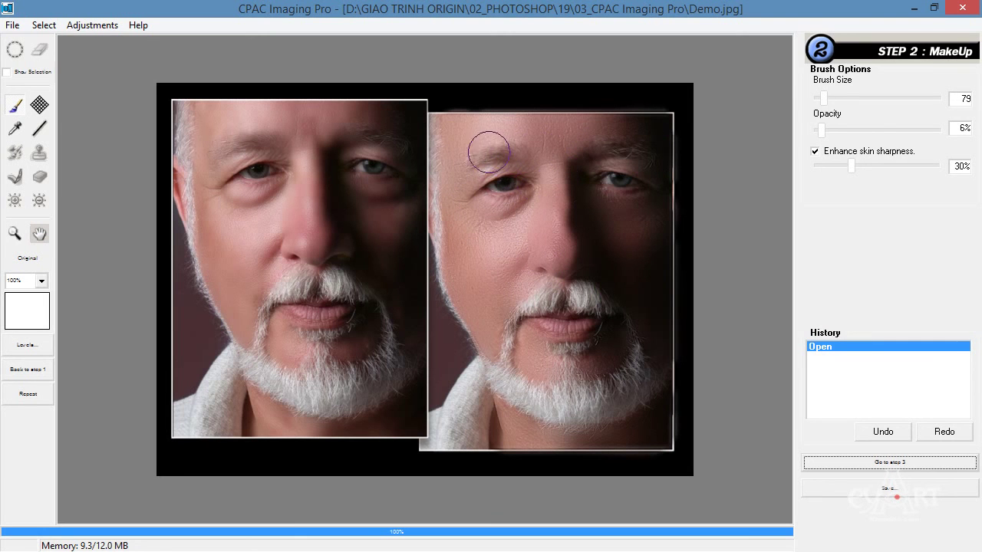
# Try two Brush Tool strokes over the retouched portrait's eyebrow at size 79 and 6% opacity, and undo both
pyautogui.moveTo(489, 156)
pyautogui.mouseDown()
pyautogui.moveTo(463, 153)
pyautogui.moveTo(472, 154)
pyautogui.mouseUp()
pyautogui.moveTo(475, 153)
pyautogui.mouseDown()
pyautogui.moveTo(515, 150)
pyautogui.moveTo(451, 152)
pyautogui.moveTo(559, 155)
pyautogui.moveTo(474, 151)
pyautogui.moveTo(521, 155)
pyautogui.mouseUp()
pyautogui.click(882, 432)
pyautogui.click(883, 436)
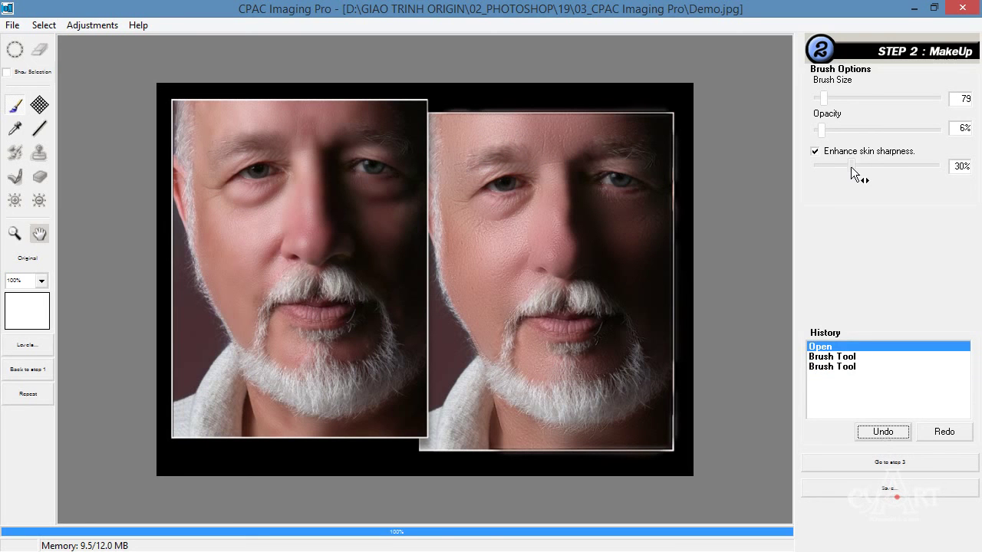
# Reduce the skin sharpness enhancement to about 5% and advance to Step 3: Finishing
pyautogui.moveTo(851, 167); pyautogui.dragTo(819, 165)
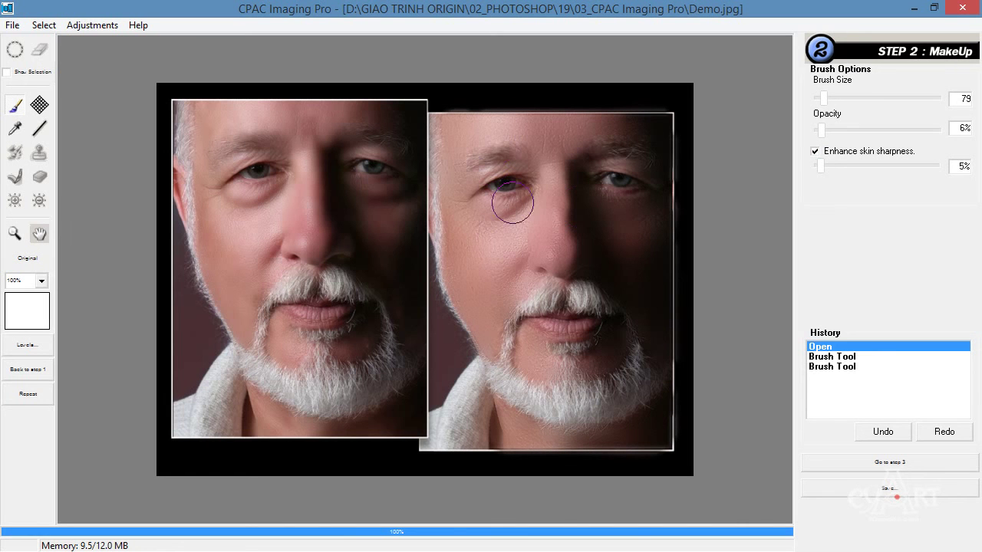
pyautogui.moveTo(827, 170)
pyautogui.mouseDown()
pyautogui.moveTo(877, 180)
pyautogui.moveTo(827, 166)
pyautogui.mouseUp()
pyautogui.click(905, 464)
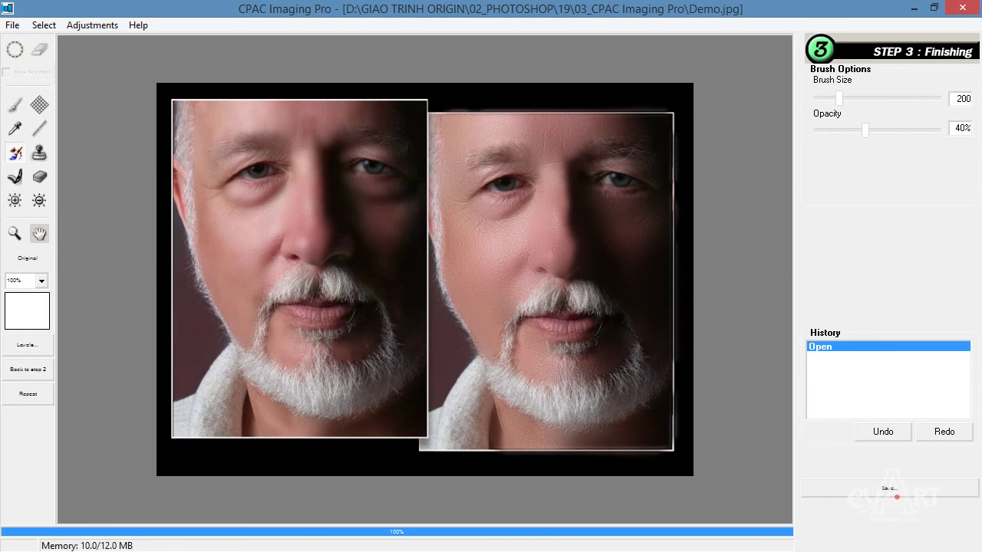
pyautogui.click(13, 25)
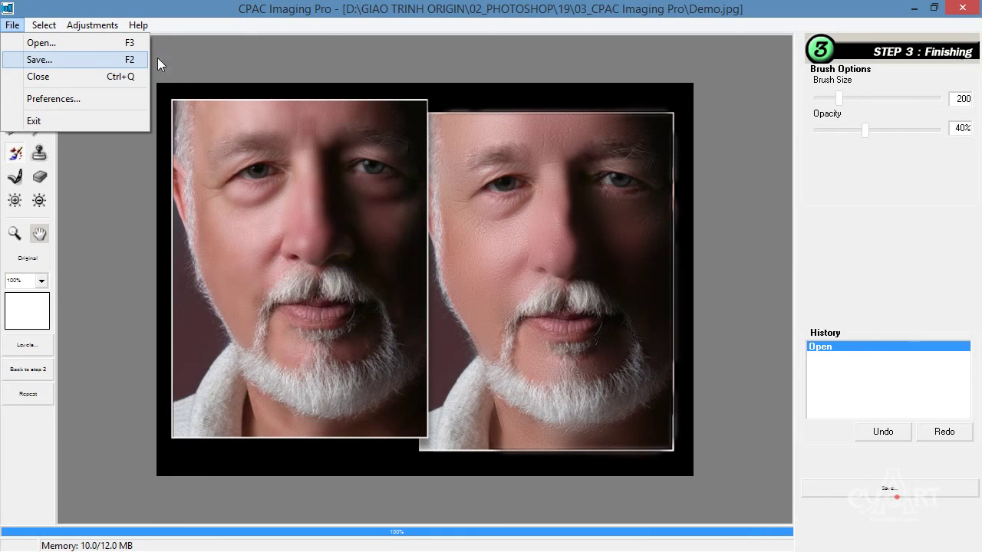
pyautogui.click(498, 15)
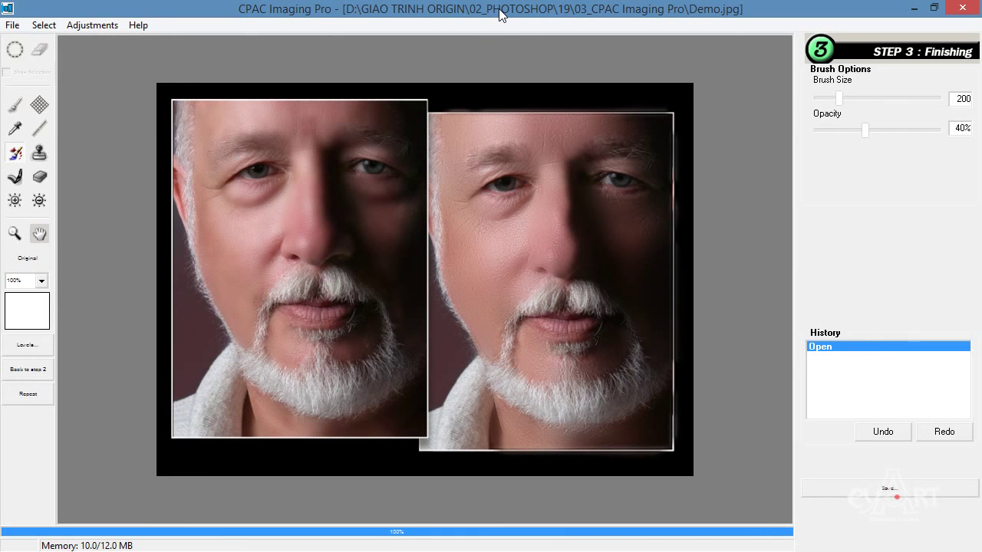